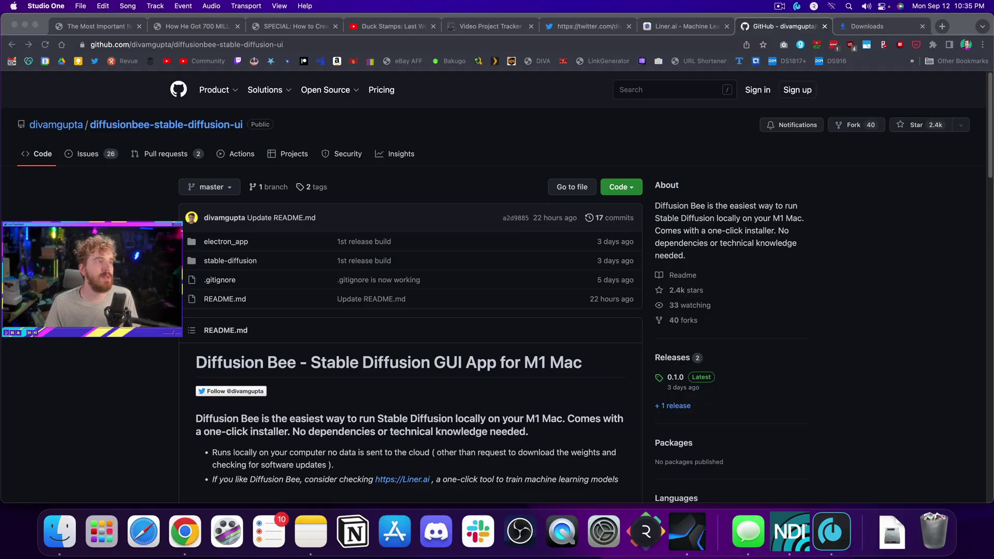
# Open the downloaded DiffusionBee-0.1.0-arm64.dmg from the browser's downloads and install DiffusionBee into the Applications folder.
pyautogui.click(183, 291)
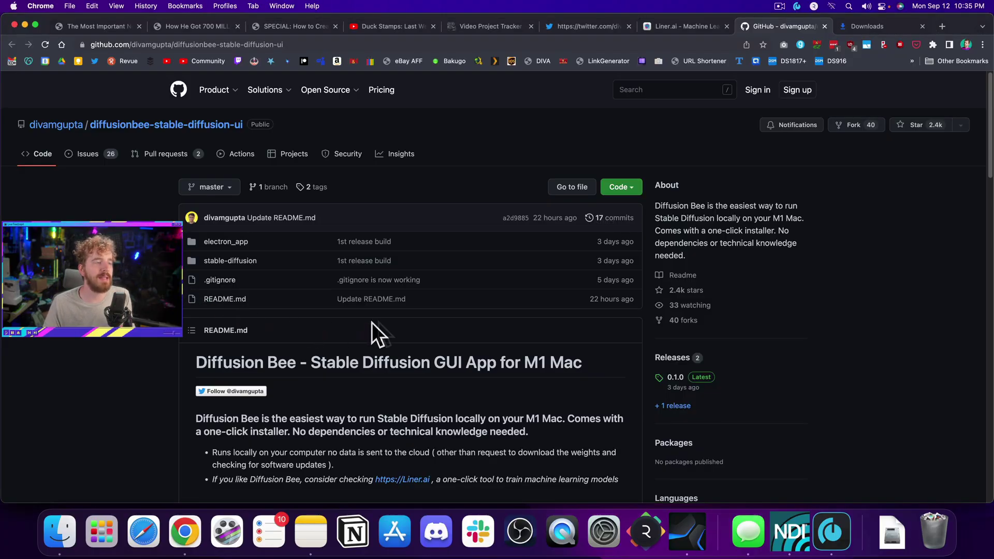
pyautogui.scroll(-5, 362, 306)
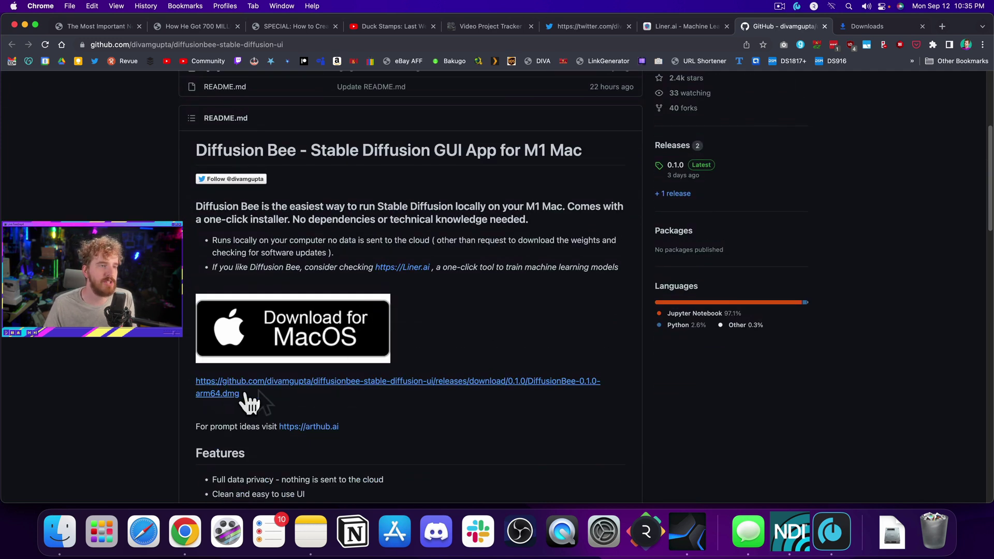
pyautogui.click(851, 30)
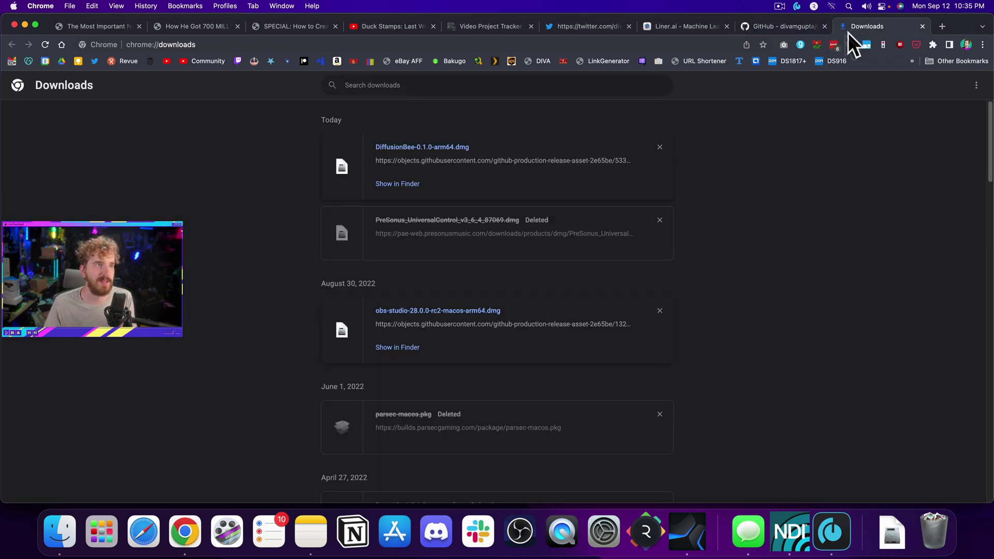
pyautogui.click(451, 151)
pyautogui.moveTo(286, 226); pyautogui.dragTo(411, 228)
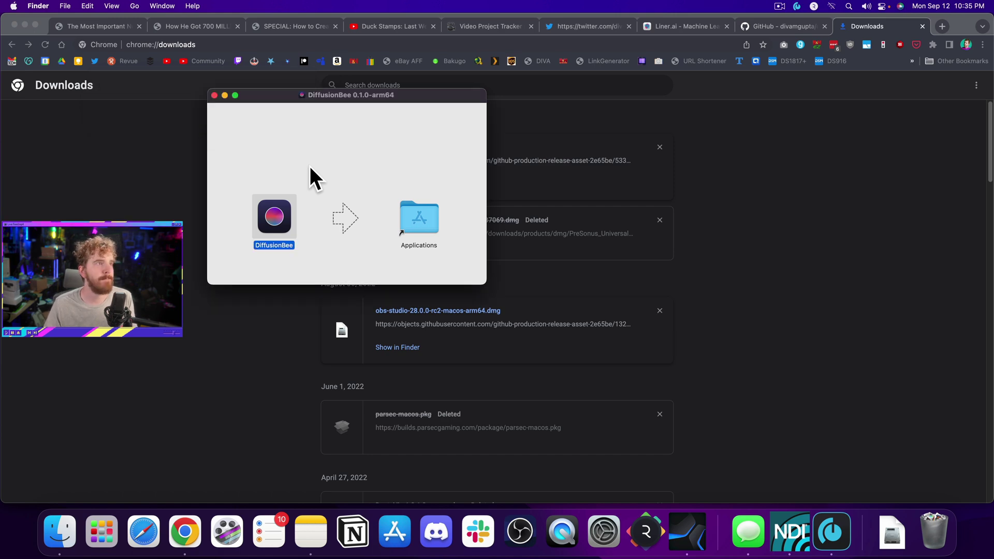
pyautogui.click(212, 95)
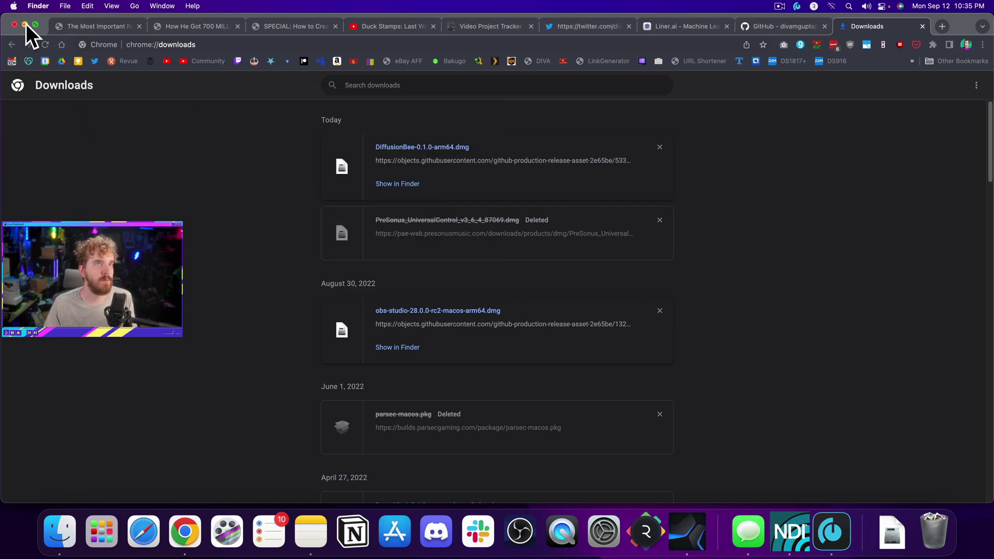
# Clear the browser windows off the desktop and launch the installed DiffusionBee app.
pyautogui.click(25, 24)
pyautogui.click(78, 26)
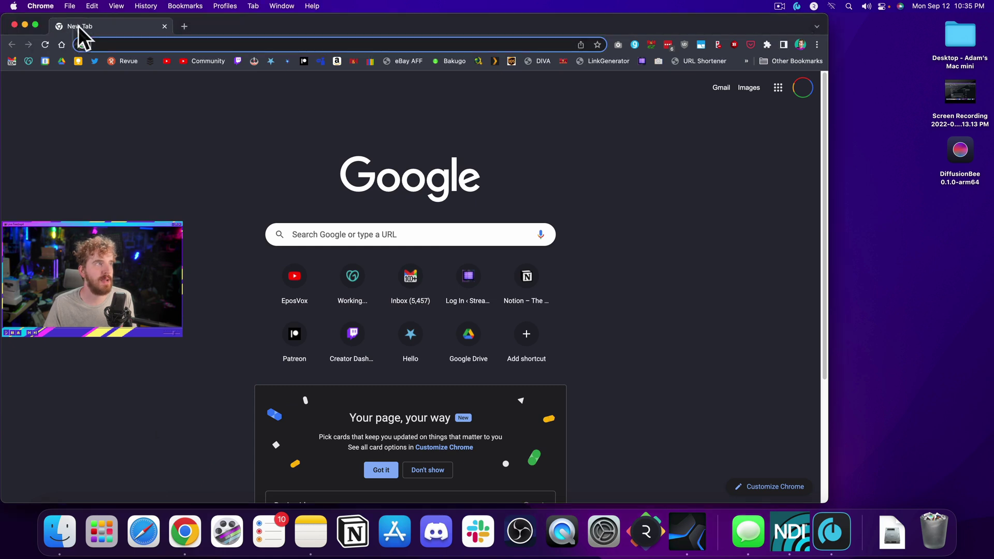
pyautogui.click(164, 26)
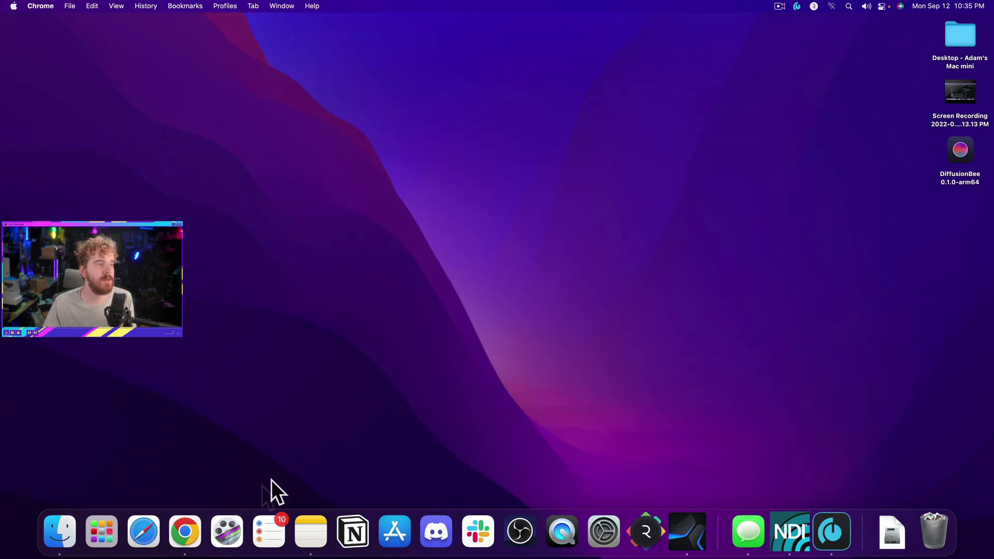
pyautogui.click(114, 528)
pyautogui.click(384, 337)
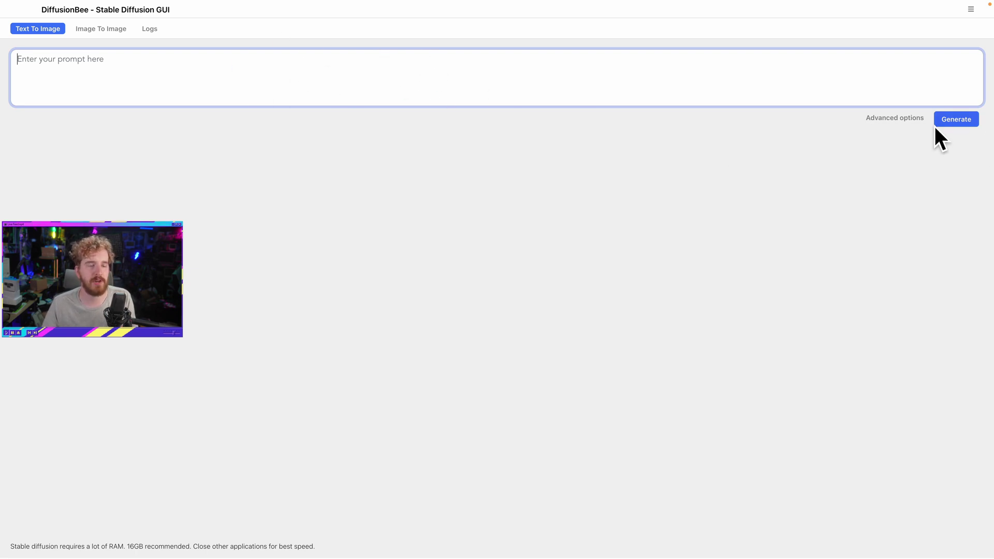
# Show the advanced generation options and view the available step counts.
pyautogui.click(888, 120)
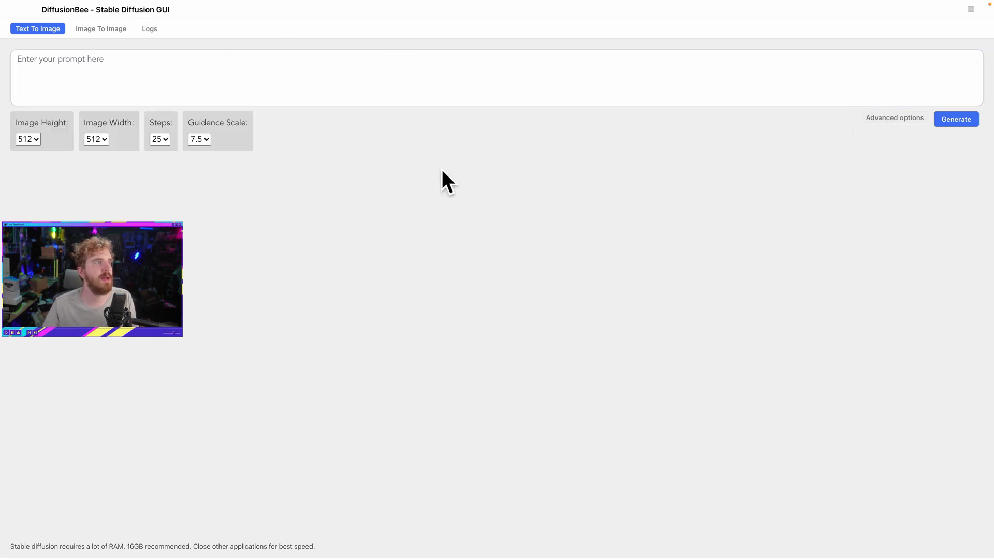
pyautogui.click(165, 139)
pyautogui.click(325, 174)
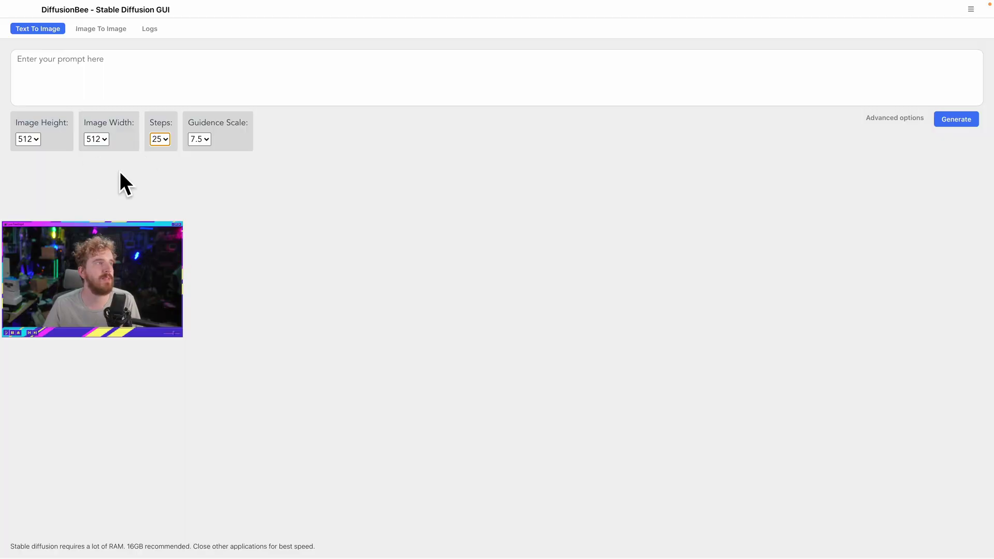
# Set both the image height and the image width to 256.
pyautogui.click(38, 139)
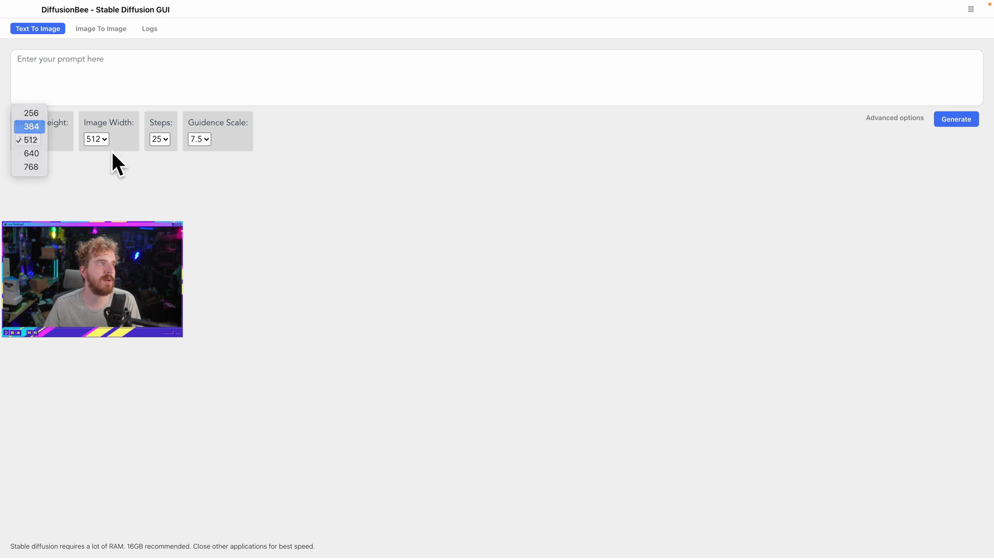
pyautogui.press('Return')
pyautogui.click(36, 139)
pyautogui.click(31, 127)
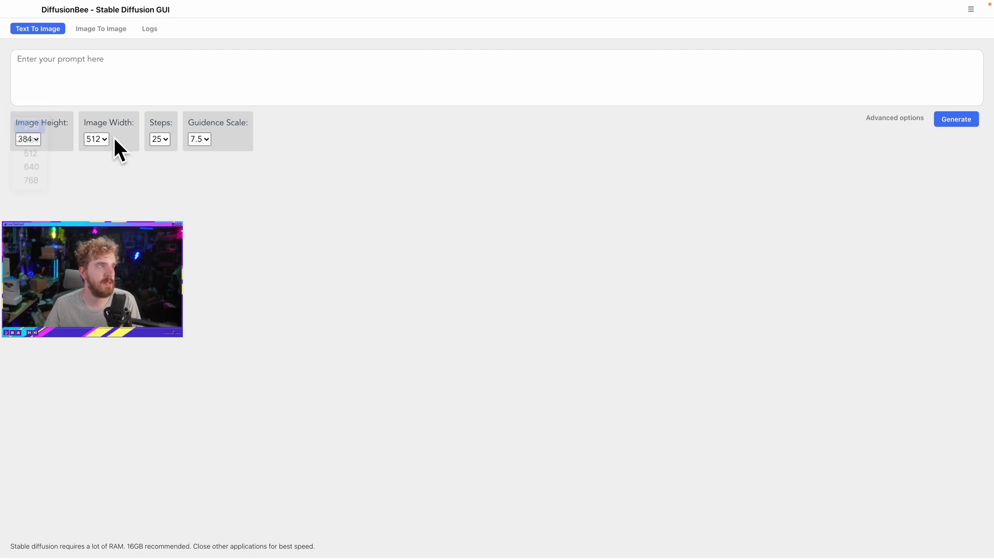
pyautogui.click(106, 140)
pyautogui.click(101, 125)
pyautogui.click(98, 137)
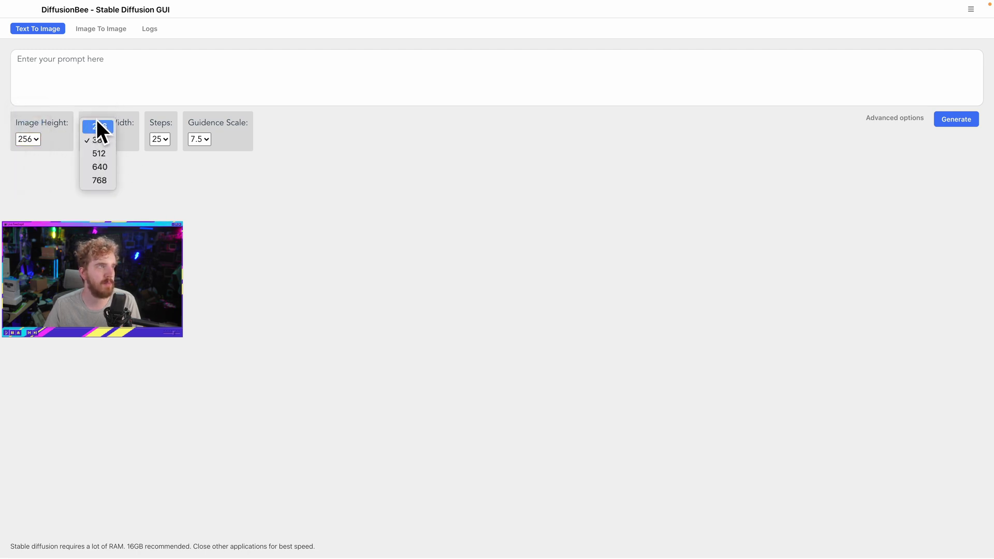
pyautogui.click(96, 124)
# Generate an image from the prompt "cute die-cut sticker of an adorable cat in an astronaut helmet".
pyautogui.click(183, 77)
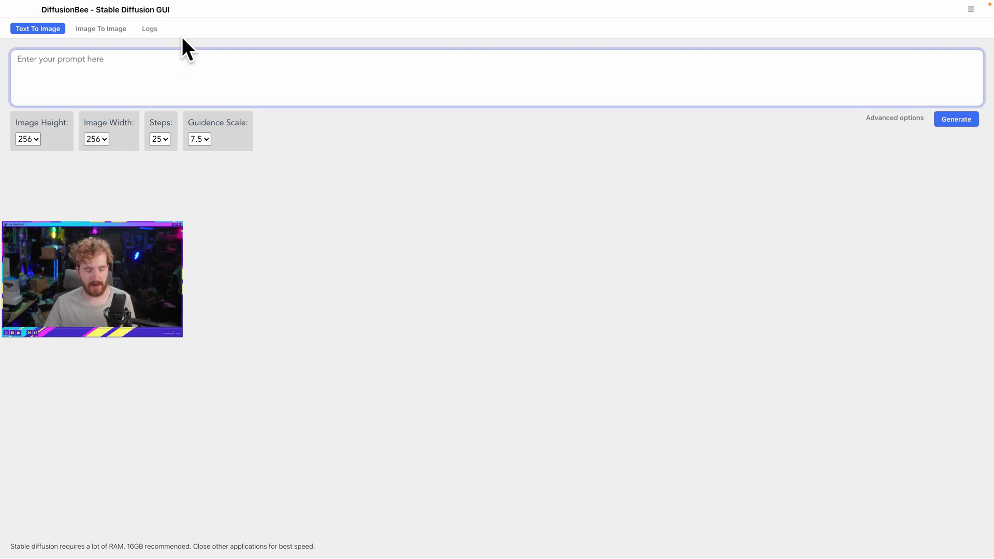
pyautogui.write('A cu')
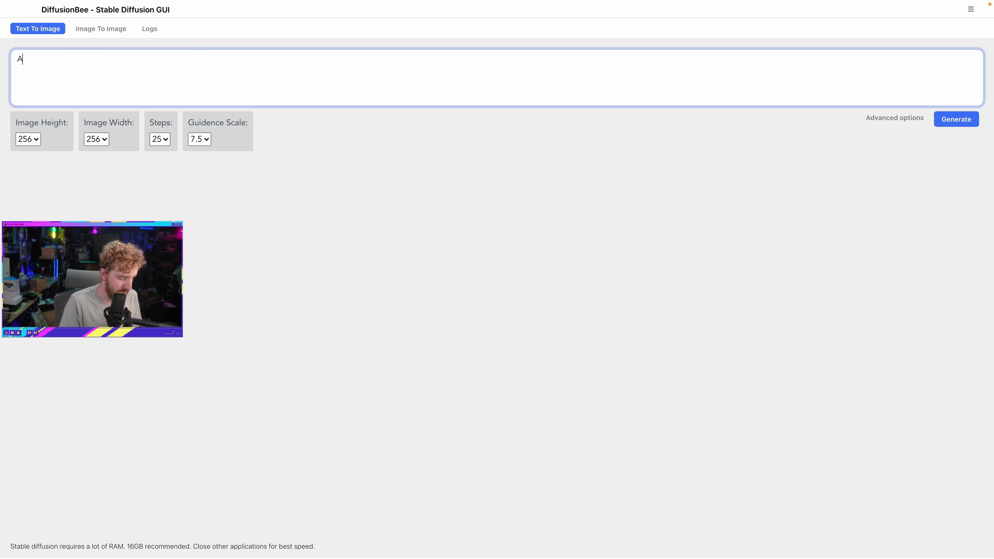
pyautogui.press('BackSpace')
pyautogui.write('cut')
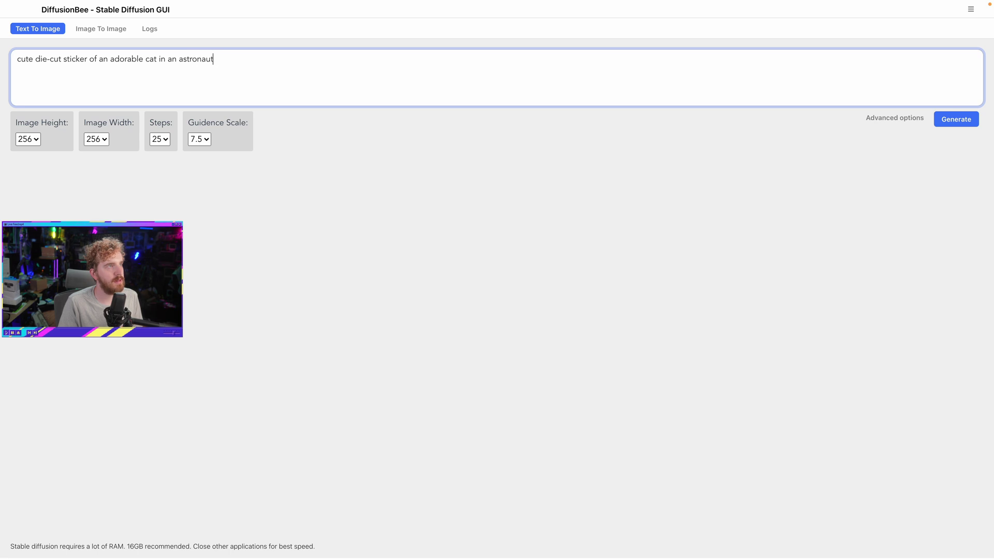
pyautogui.write('et')
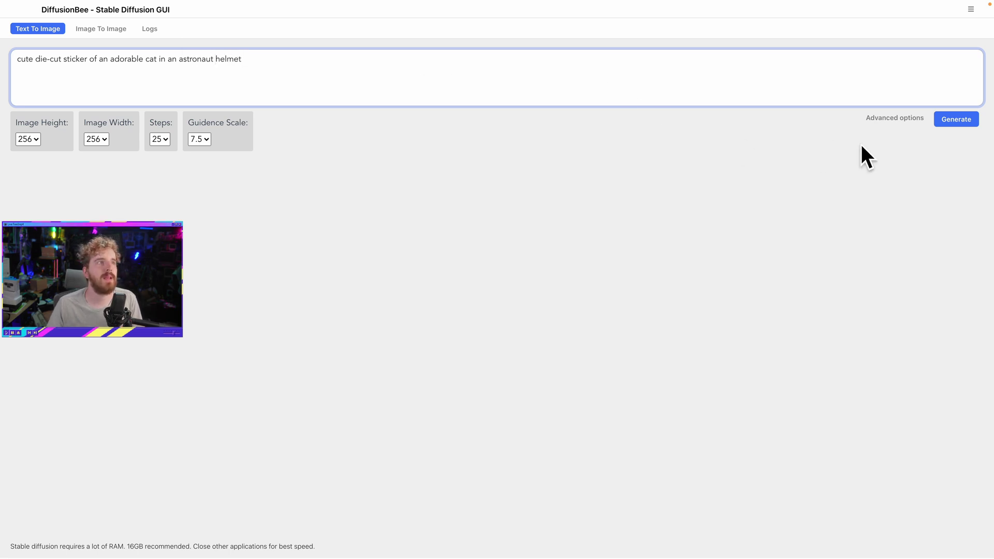
pyautogui.click(964, 120)
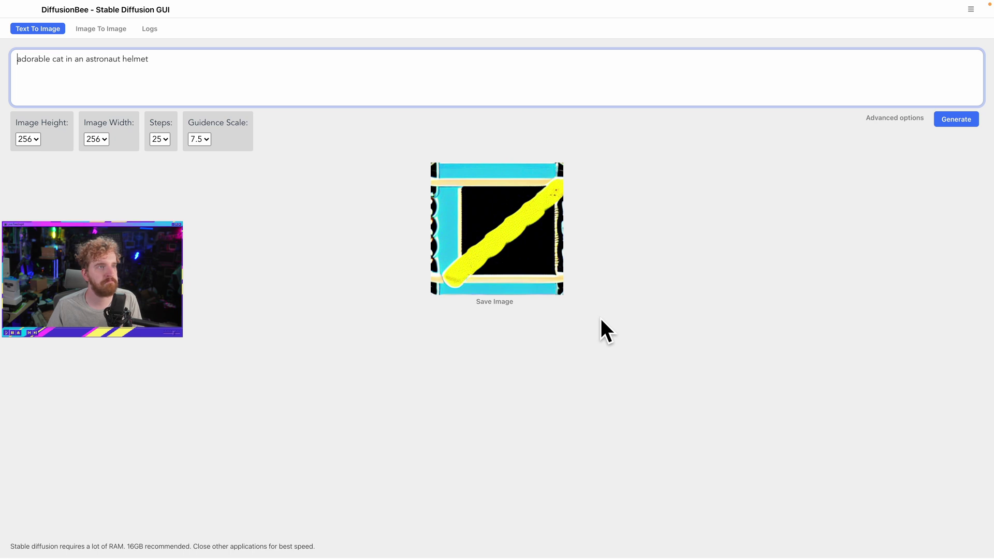
# Generate an image from the prompt "adorable cat in an astronaut helmet" and save it to the Desktop as Untitled.png.
pyautogui.click(944, 122)
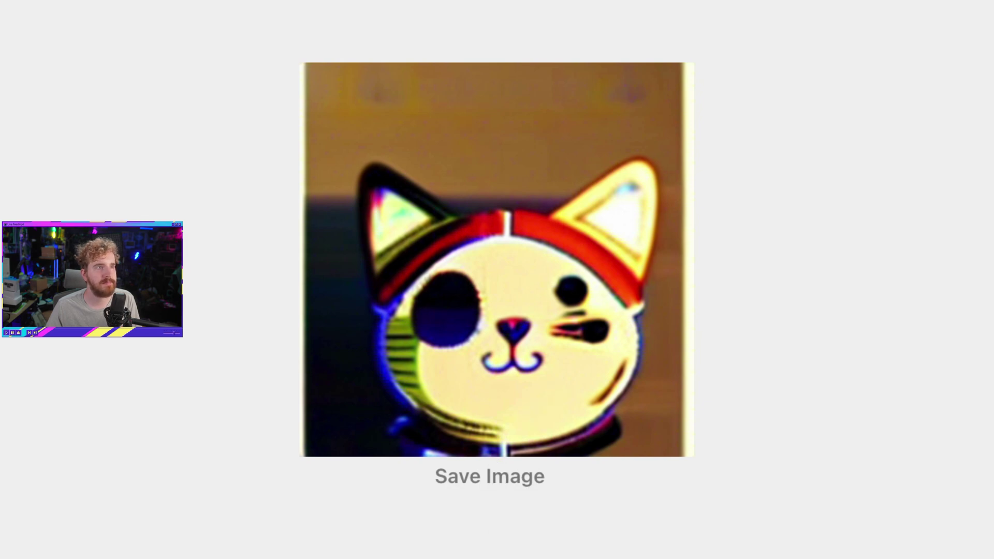
pyautogui.click(494, 473)
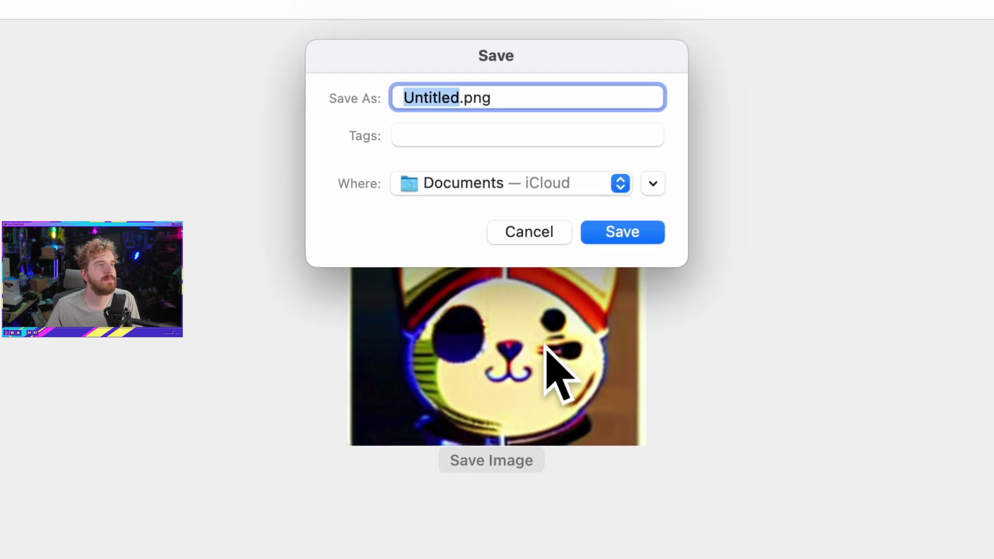
pyautogui.click(547, 184)
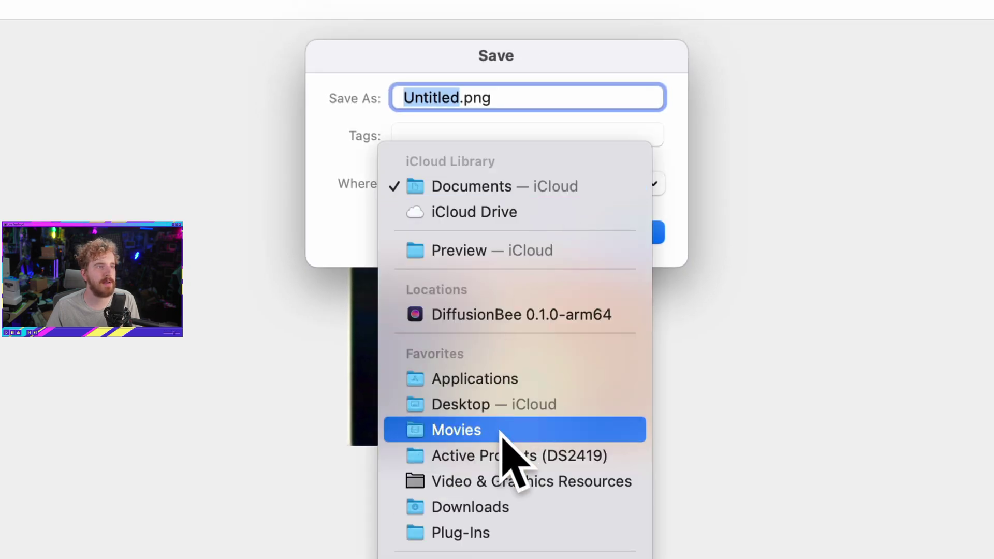
pyautogui.click(499, 404)
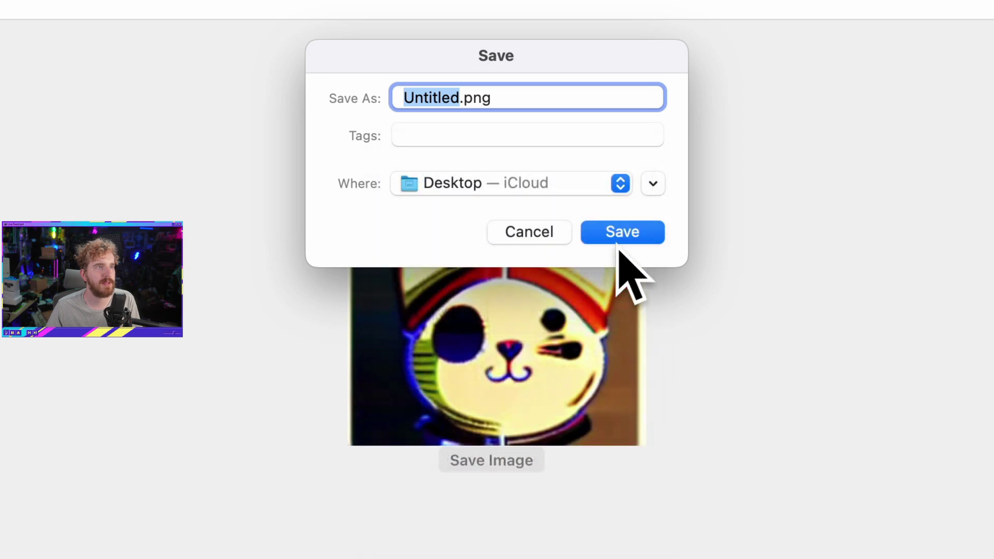
pyautogui.click(647, 227)
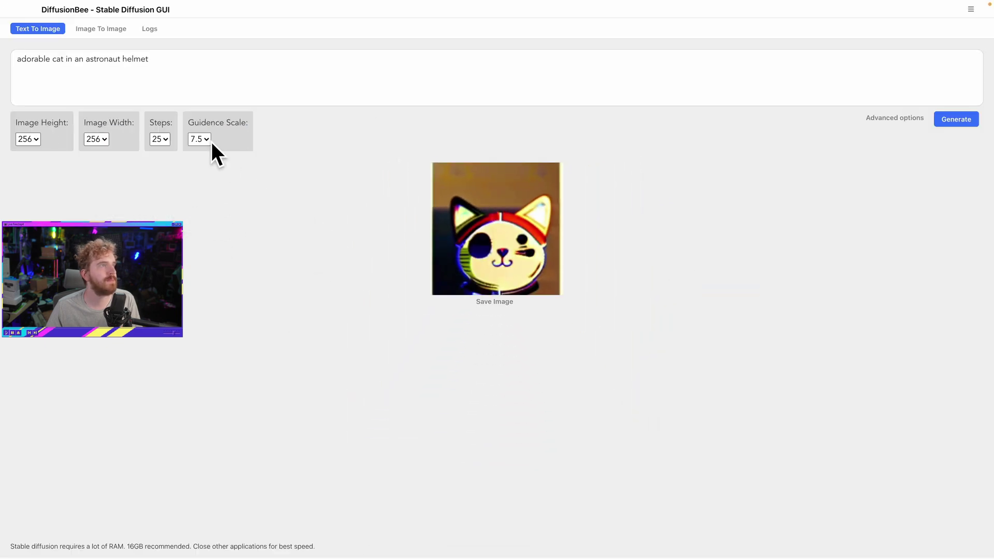
# Look at the Image To Image page and examine the sampling progress and timings in the generation logs.
pyautogui.click(105, 30)
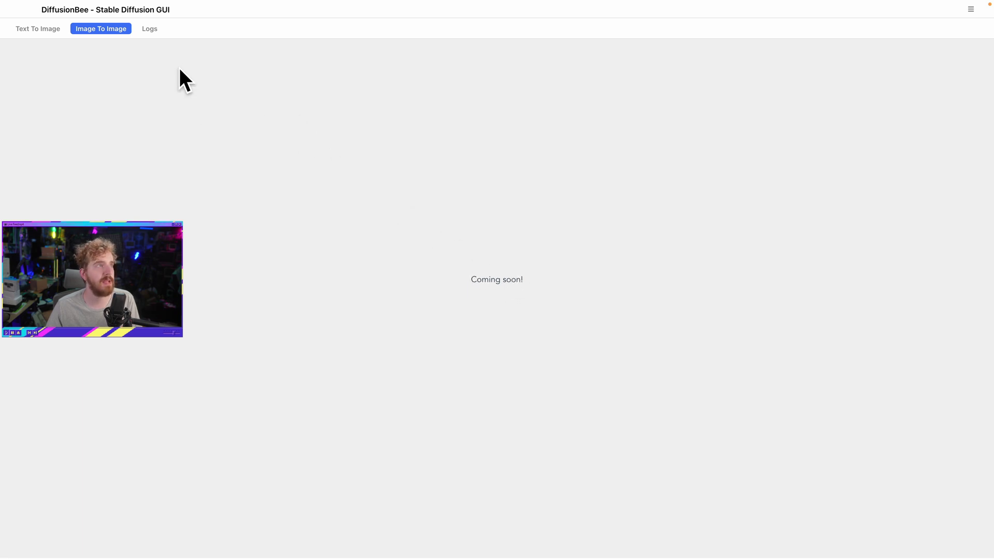
pyautogui.click(155, 35)
pyautogui.scroll(-10, 278, 246)
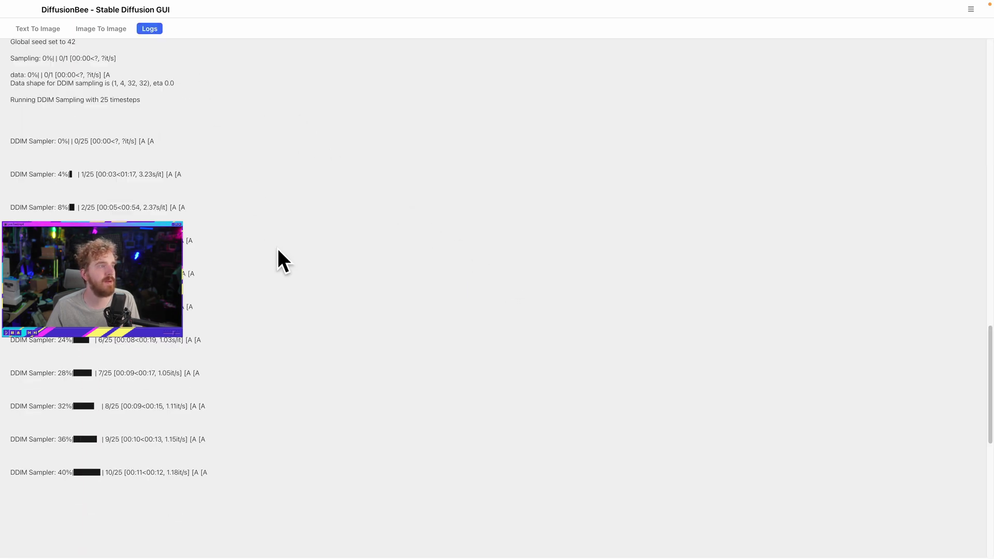
pyautogui.scroll(10, 277, 248)
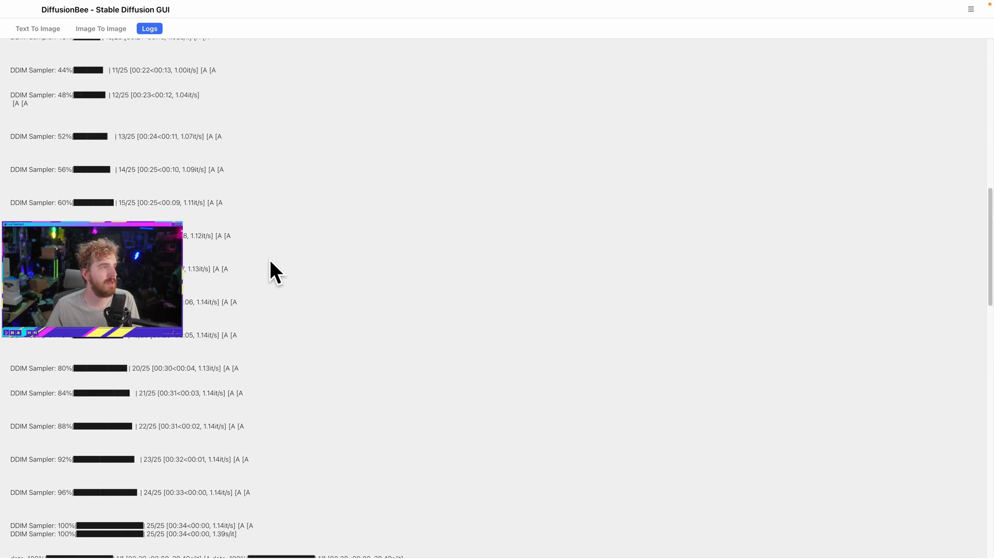
pyautogui.scroll(-10, 259, 266)
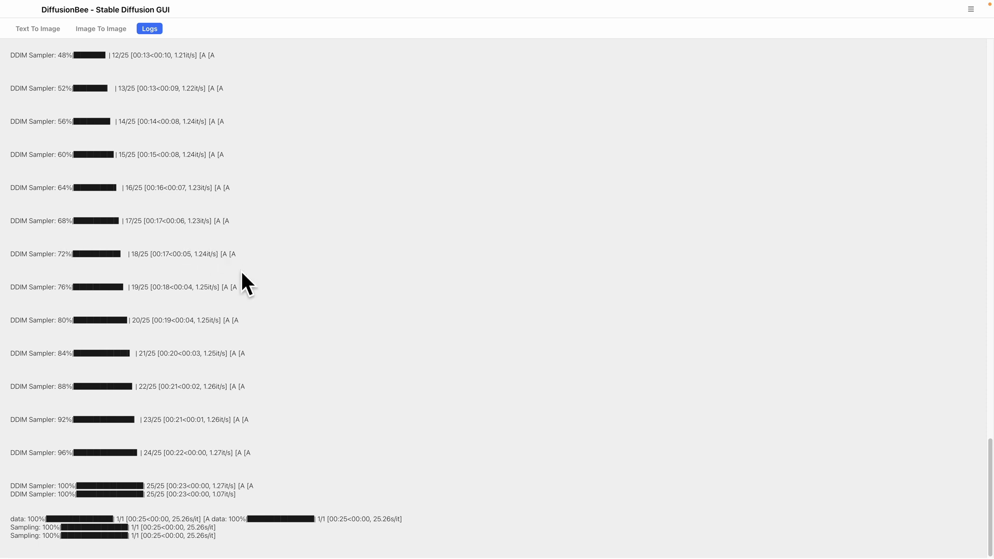
pyautogui.scroll(5, 244, 279)
pyautogui.scroll(5, 245, 295)
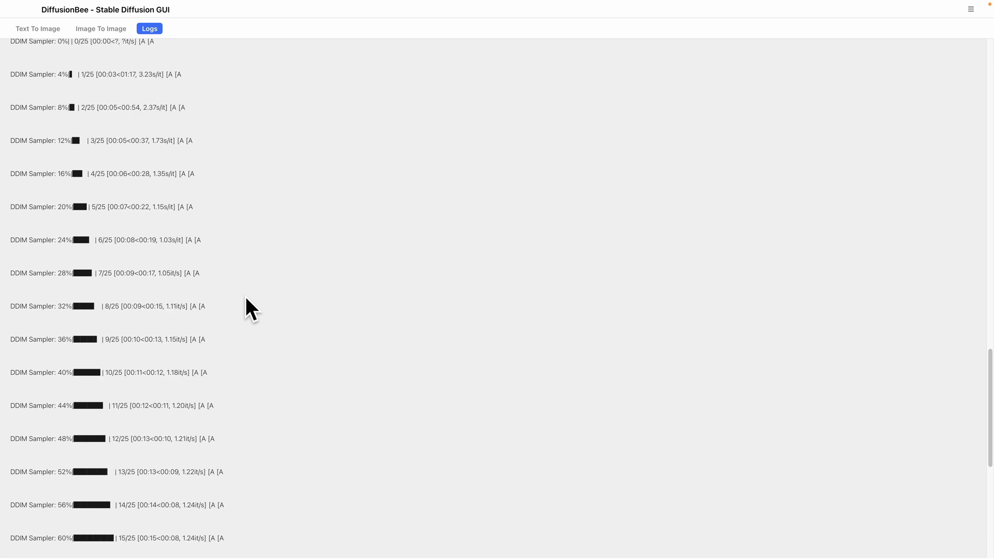
pyautogui.scroll(-10, 246, 298)
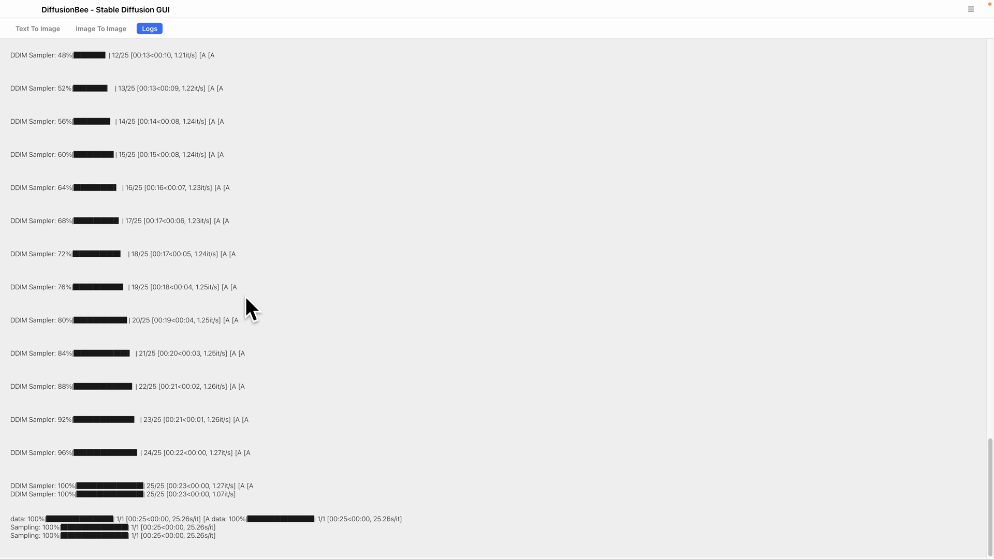
pyautogui.scroll(20, 244, 296)
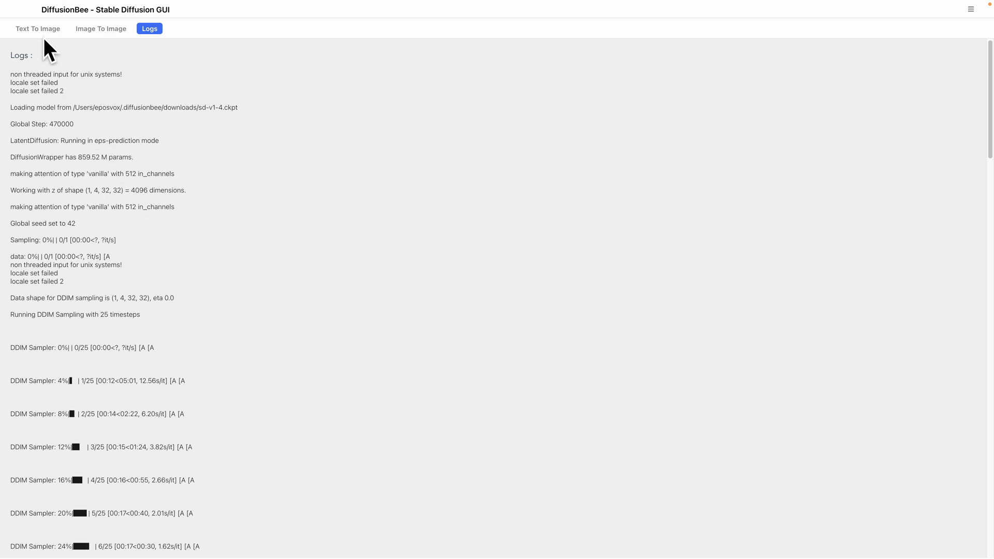
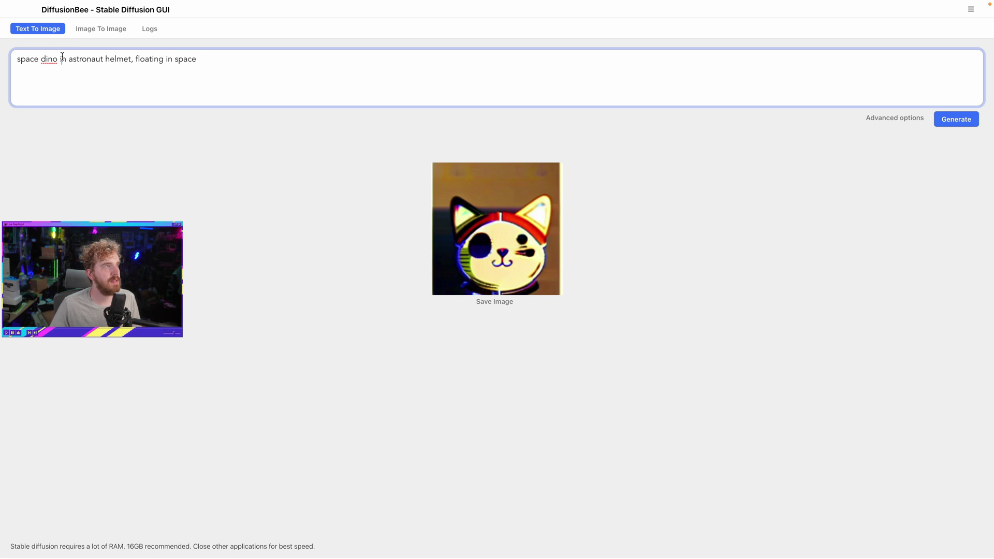
# Complete the text-to-image prompt as "space dino wearing an astronaut helmet, floating in space, cute, kawaii, disney sticker".
pyautogui.write('wearing a')
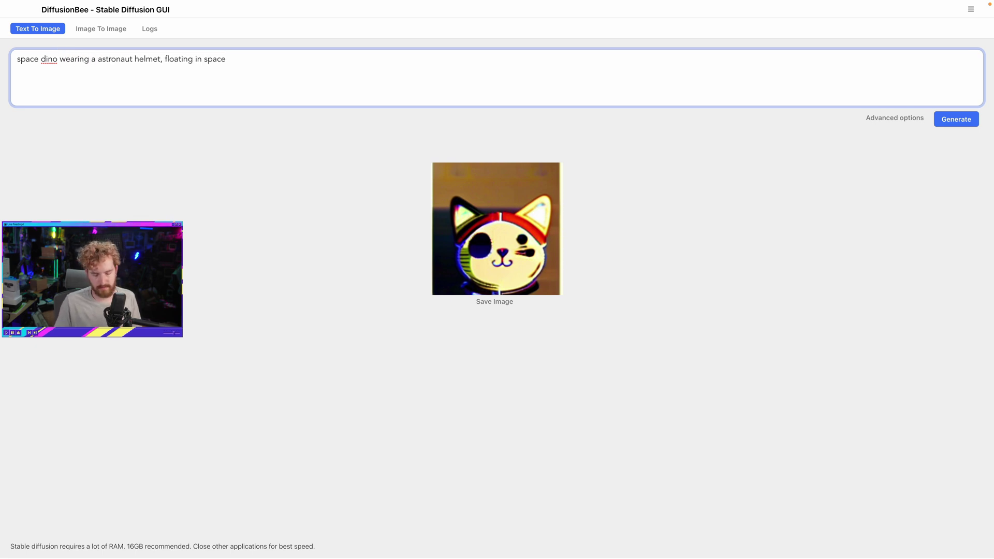
pyautogui.write('n')
pyautogui.press('End')
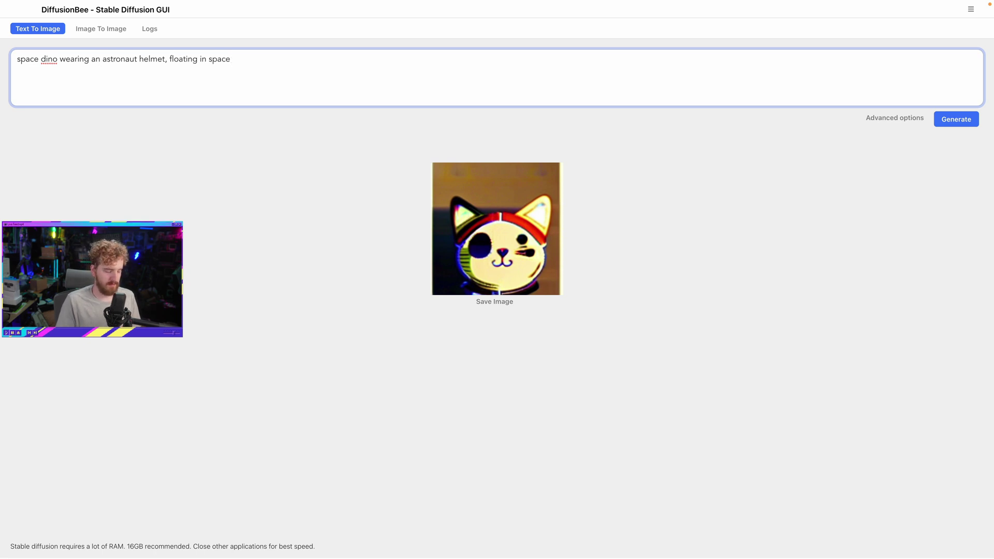
pyautogui.write(', cute, kawaii, disney sticker')
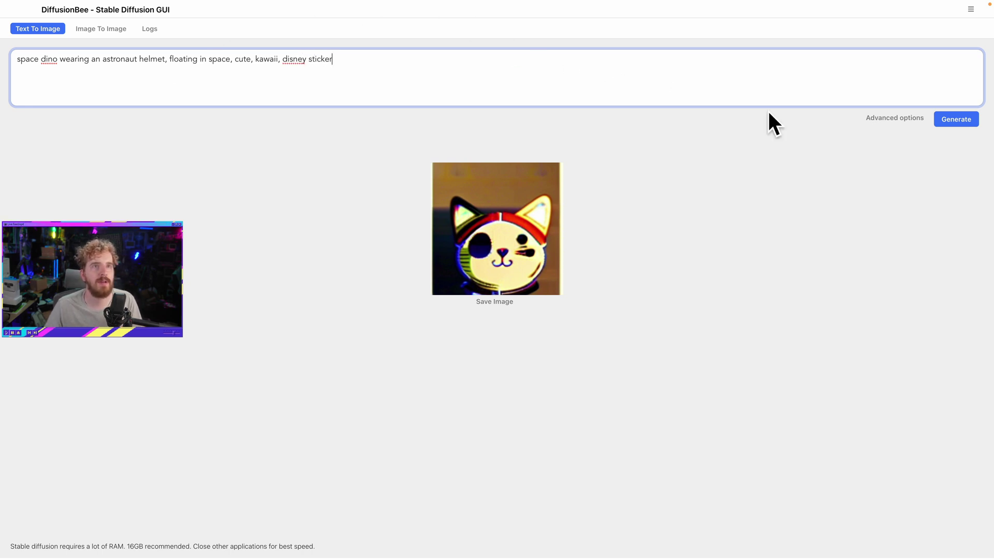
# Generate the space dino image with 40 sampling steps and check its progress in the generation logs.
pyautogui.click(874, 118)
pyautogui.click(104, 141)
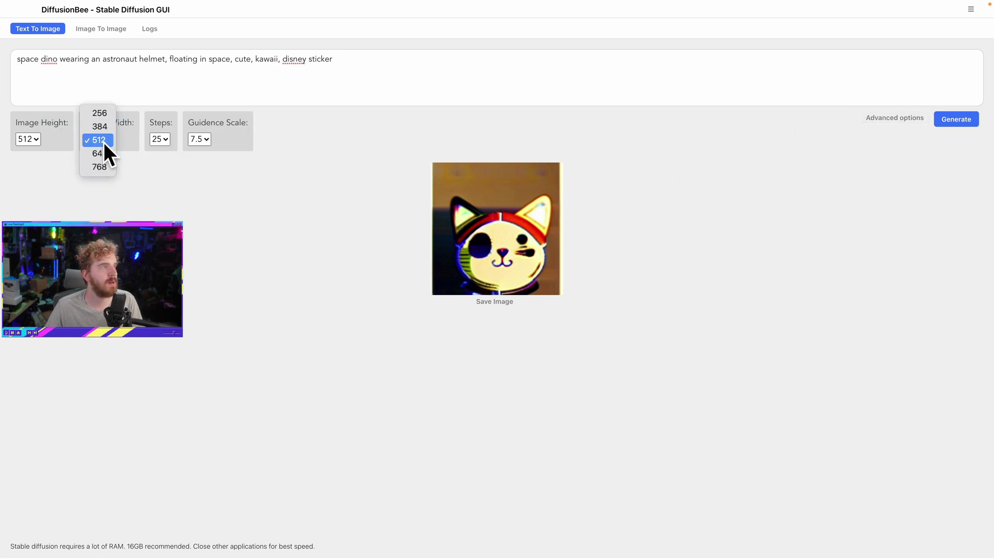
pyautogui.click(192, 173)
pyautogui.click(165, 141)
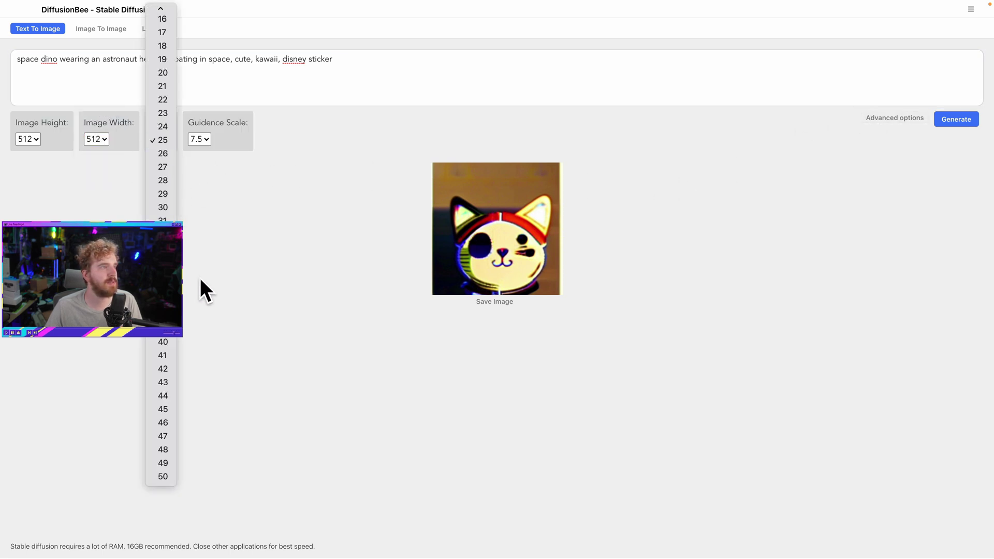
pyautogui.click(164, 342)
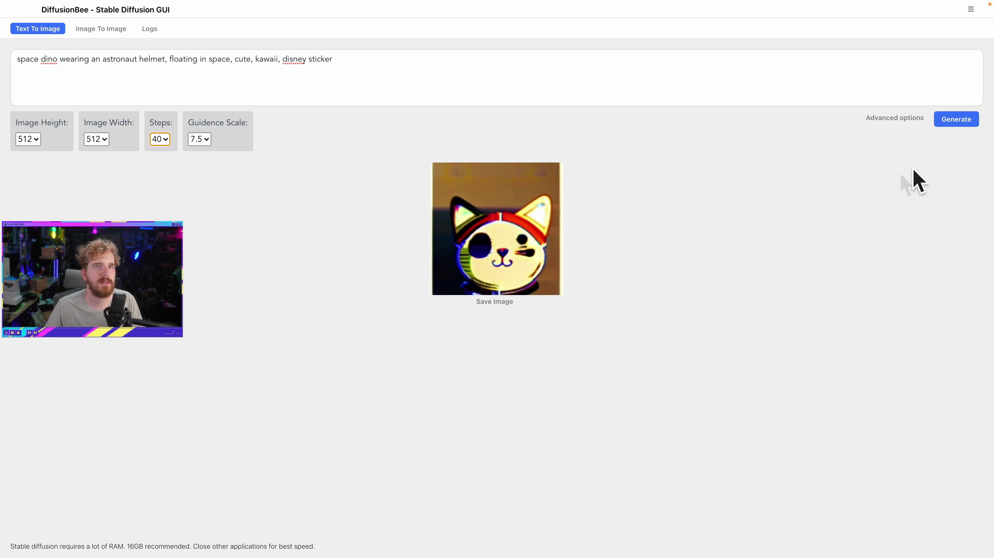
pyautogui.click(966, 124)
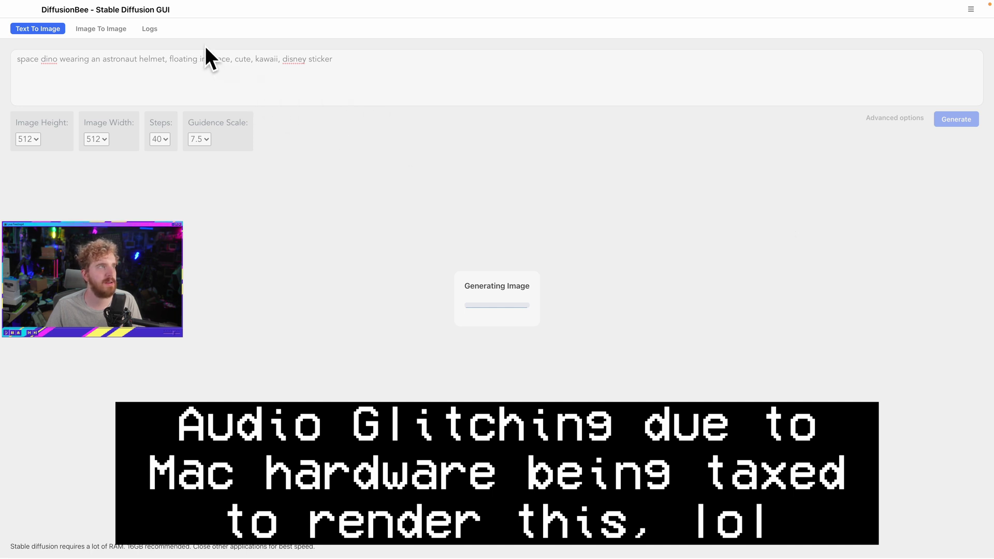
pyautogui.click(151, 31)
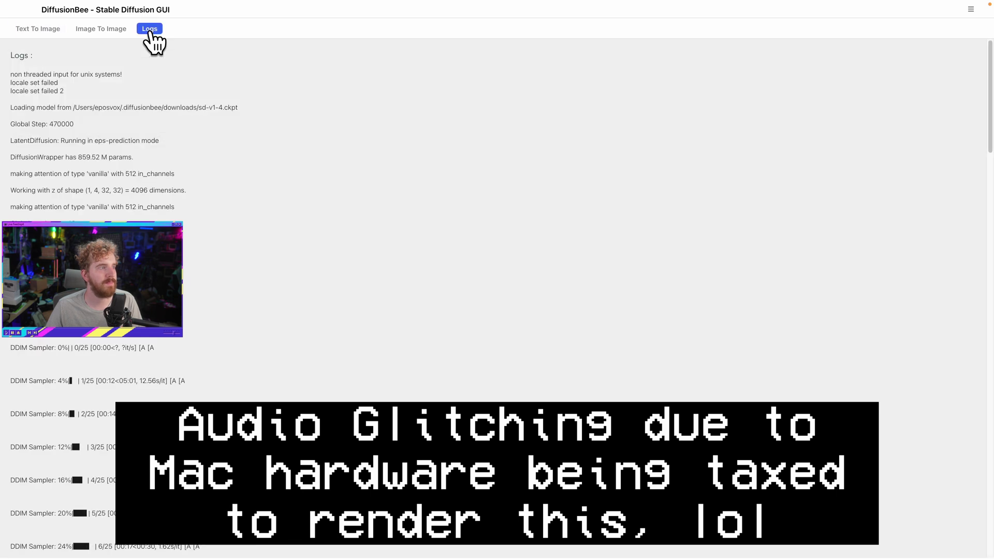
pyautogui.scroll(-15, 201, 243)
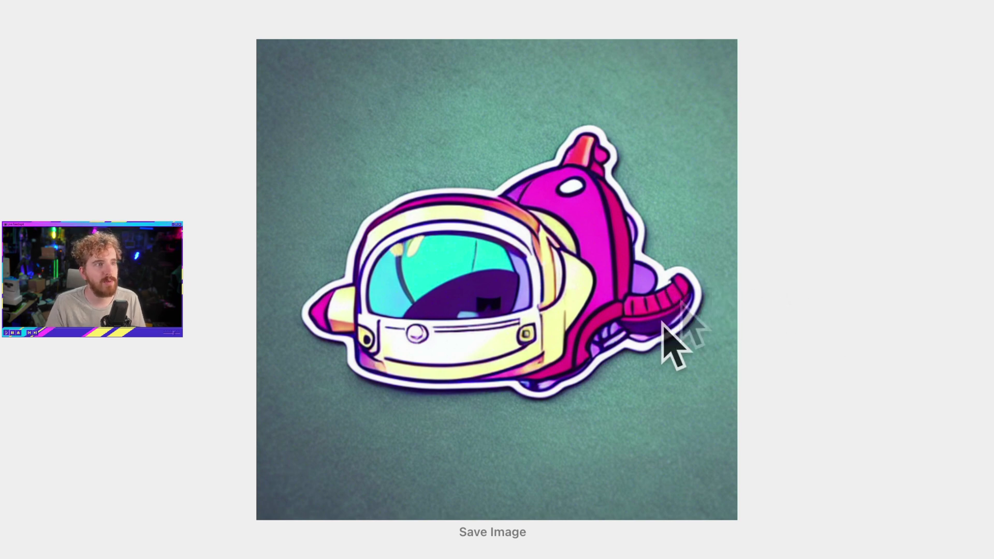
# Save the generated space dino image to the Desktop as "space dino.png".
pyautogui.click(469, 536)
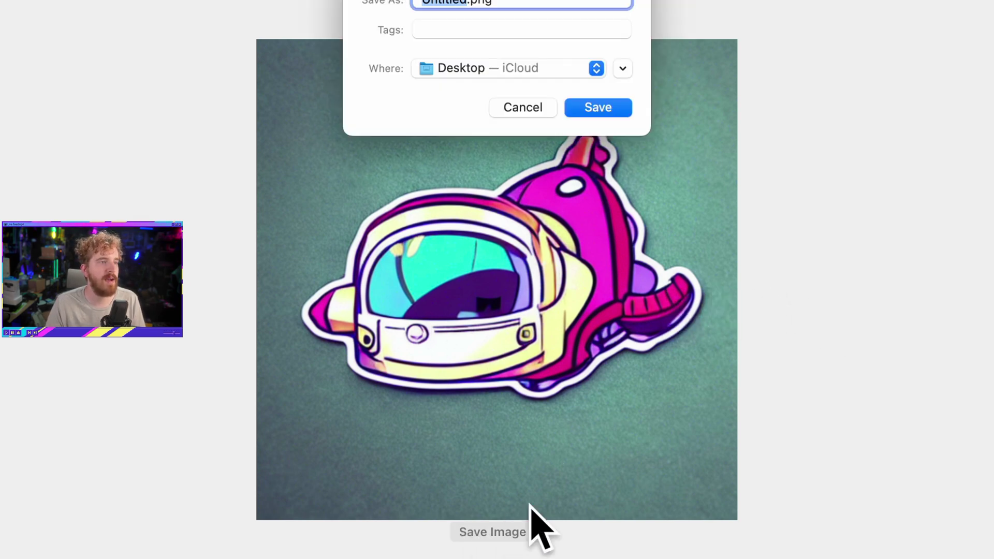
pyautogui.write('space dino')
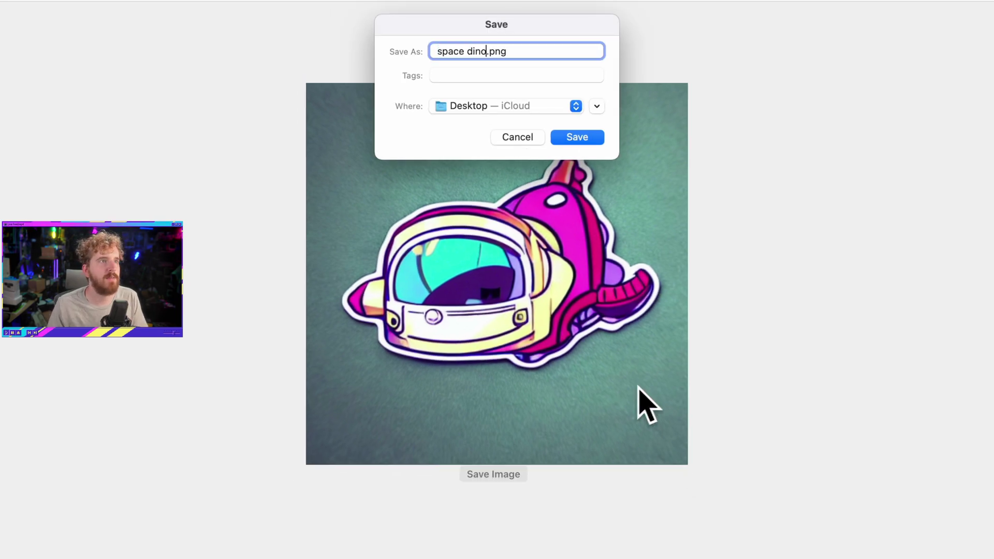
pyautogui.click(580, 137)
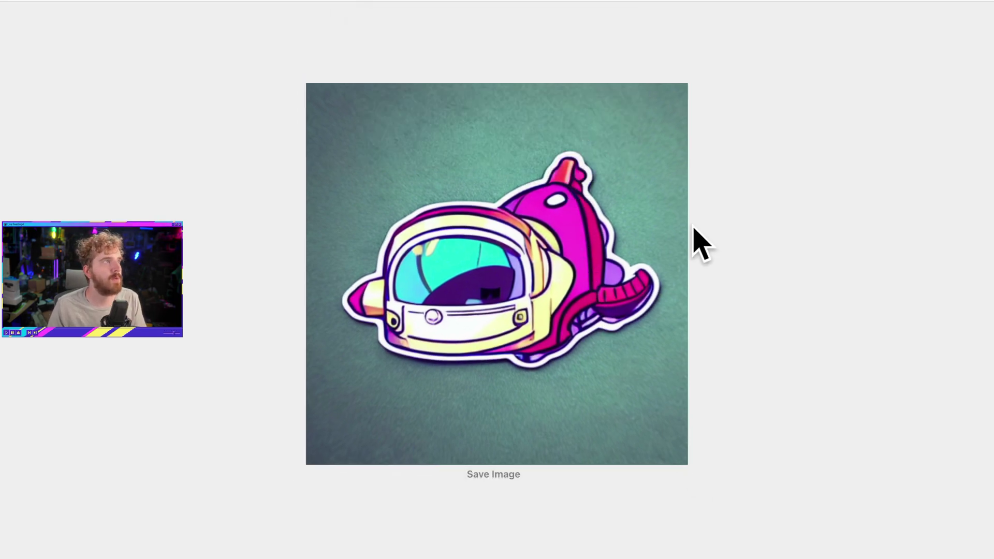